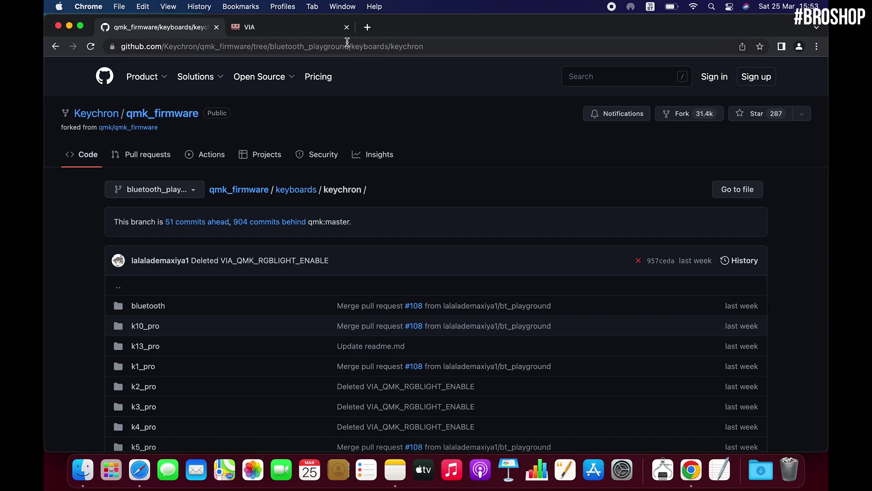
Open k2_pro_iso_rgb.json from the via_json folder inside k2_pro in the Keychron qmk_firmware repository.
scroll(411, 319, down, 5)
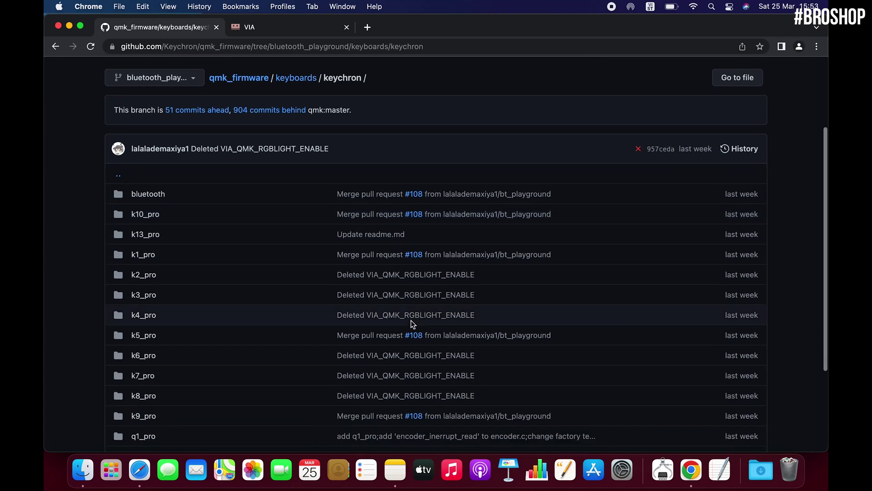
scroll(413, 323, down, 2)
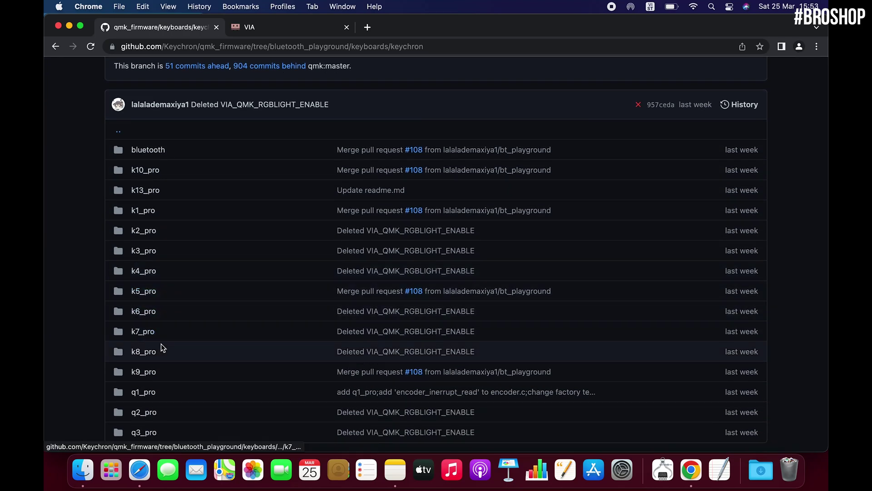
scroll(161, 343, down, 2)
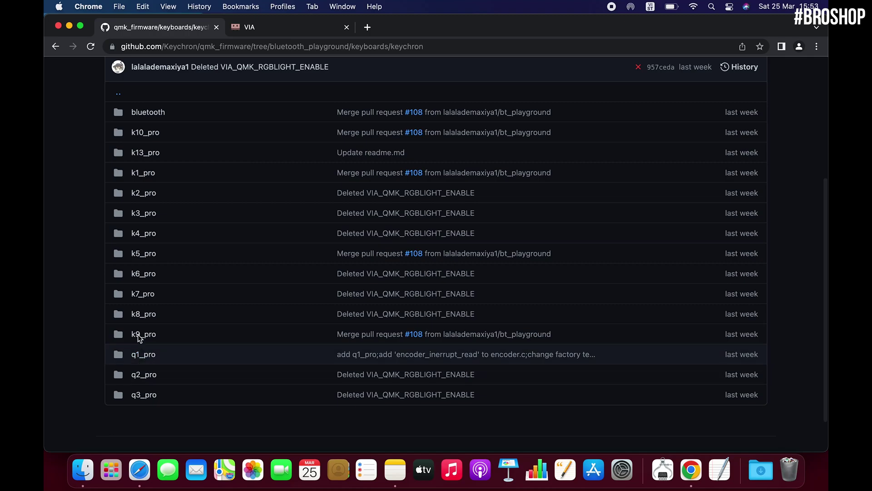
click(150, 197)
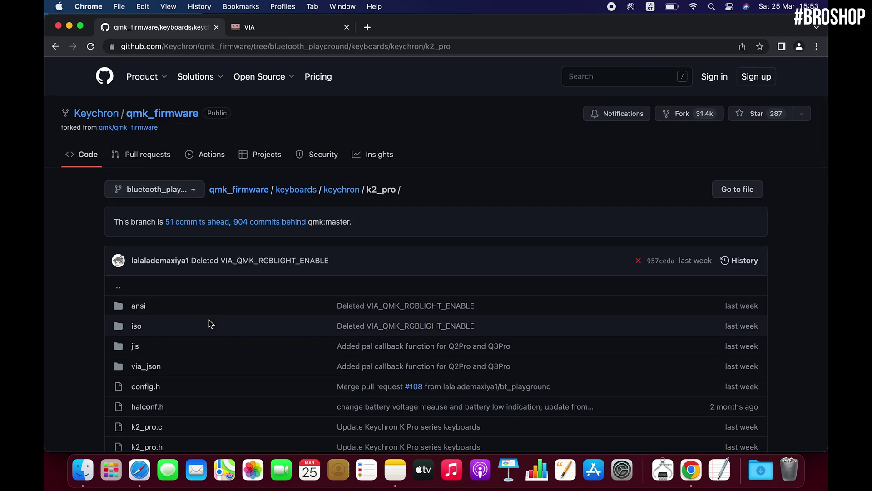
scroll(209, 320, down, 5)
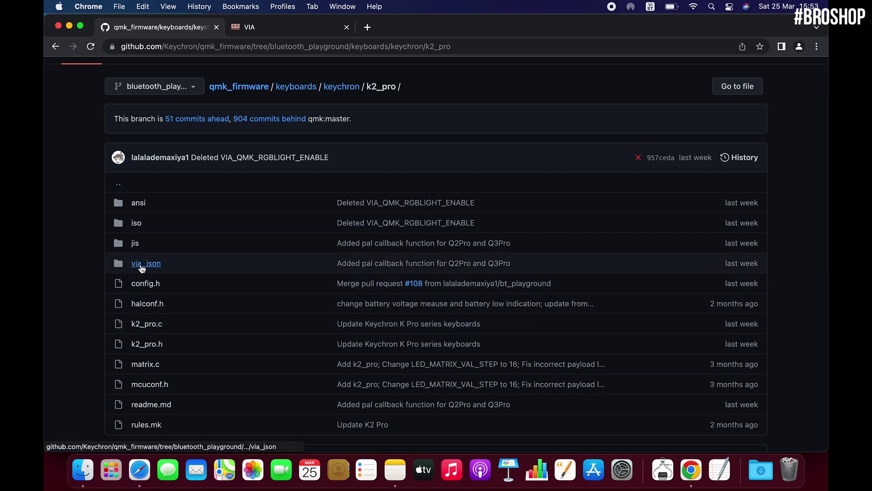
click(155, 269)
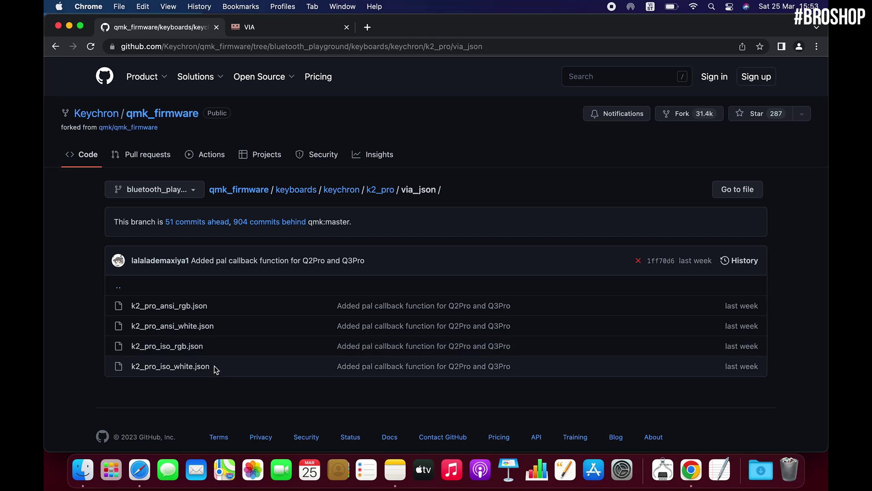
click(192, 350)
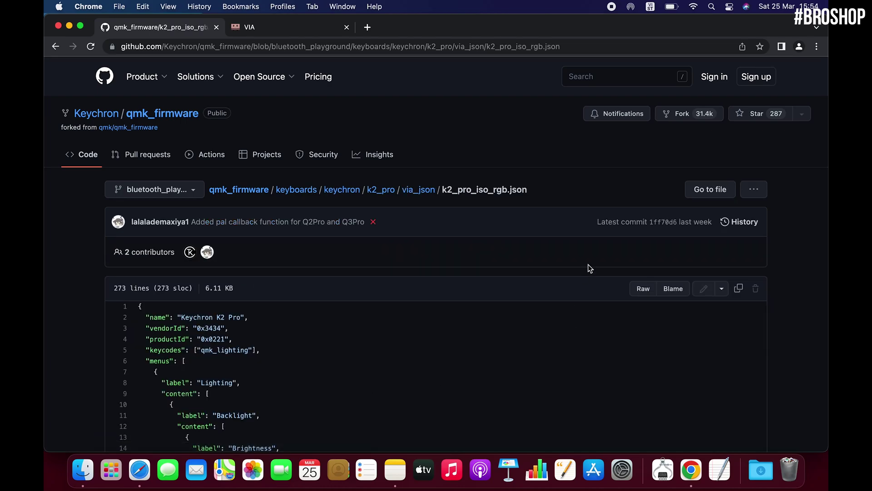
Save the raw version of the JSON file to Downloads as k2_pro_iso_rgb and check it in the Downloads folder.
click(644, 291)
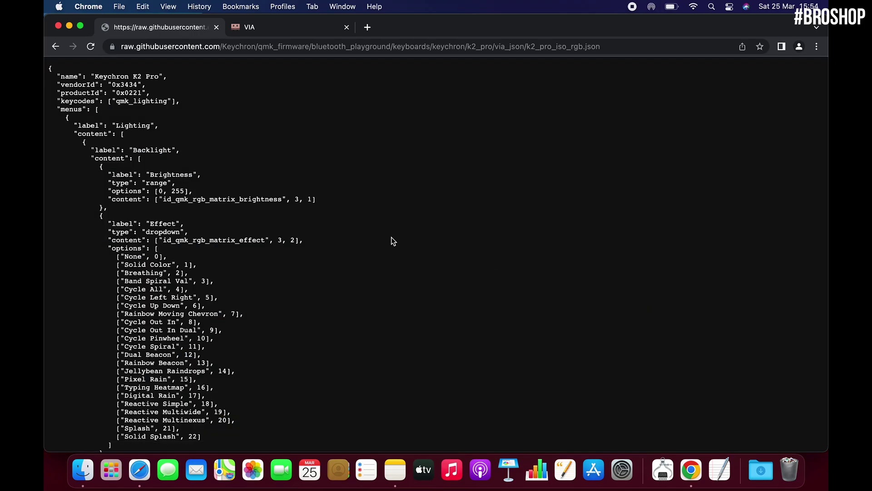
right_click(392, 238)
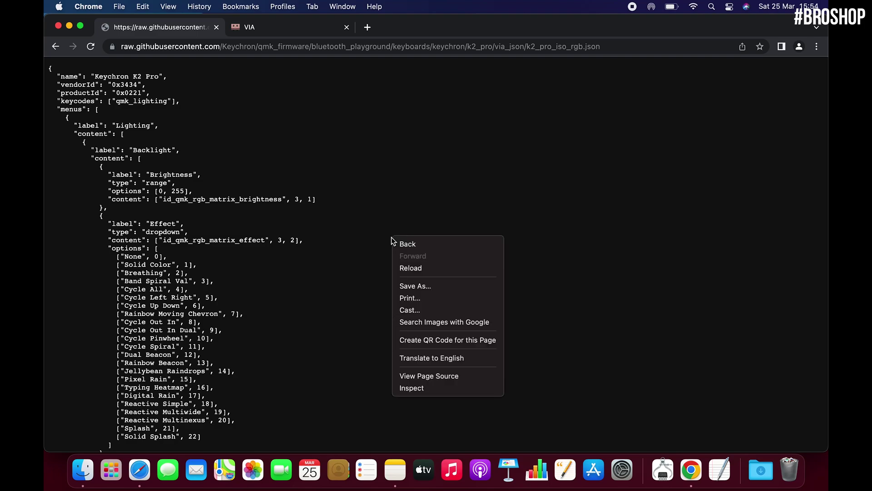
click(406, 285)
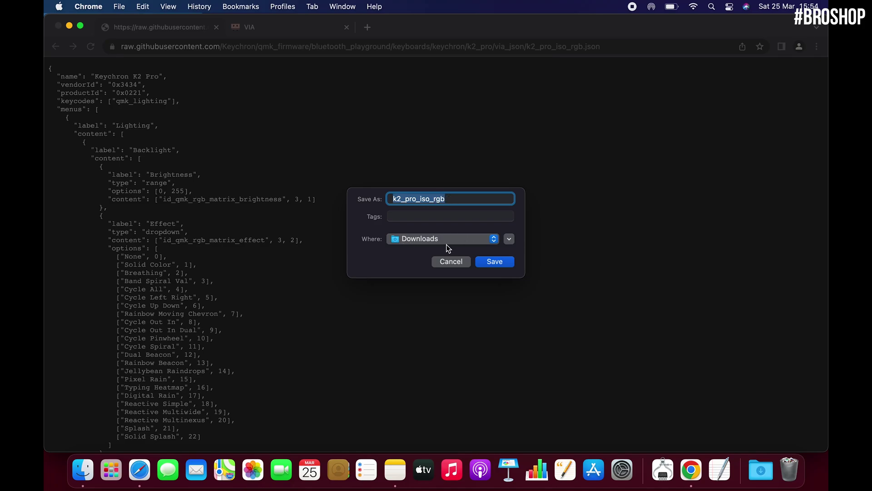
click(485, 262)
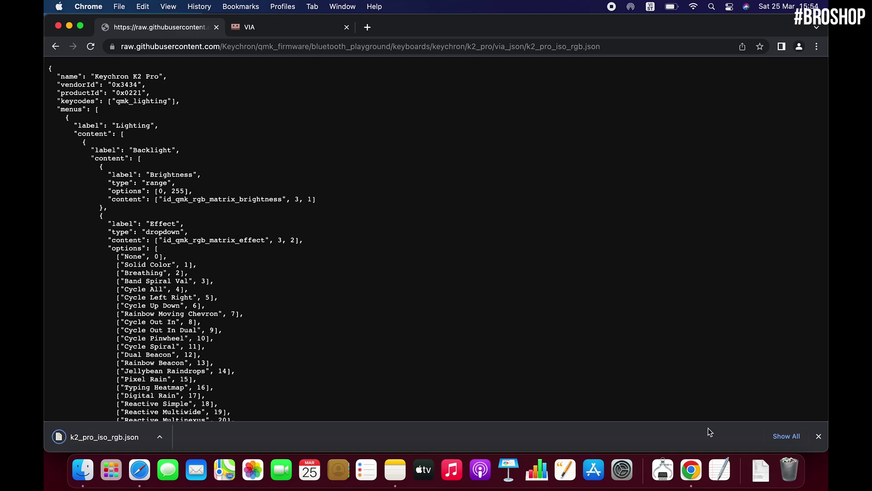
click(750, 468)
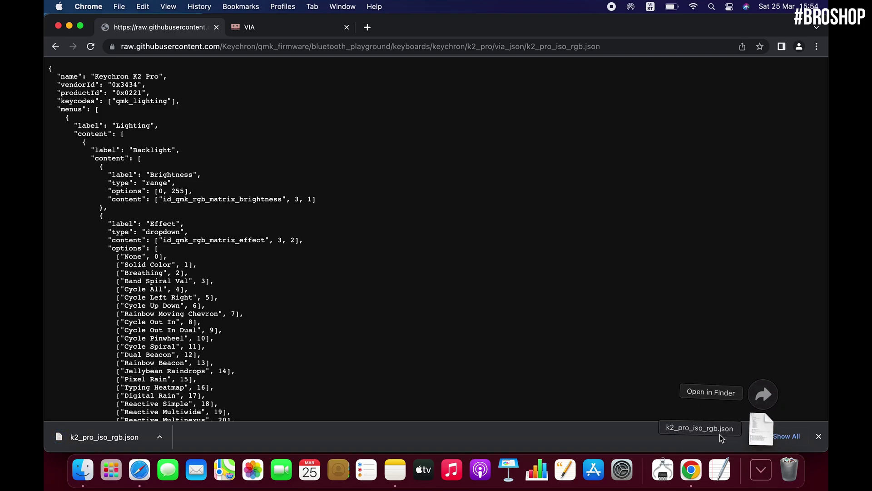
click(497, 200)
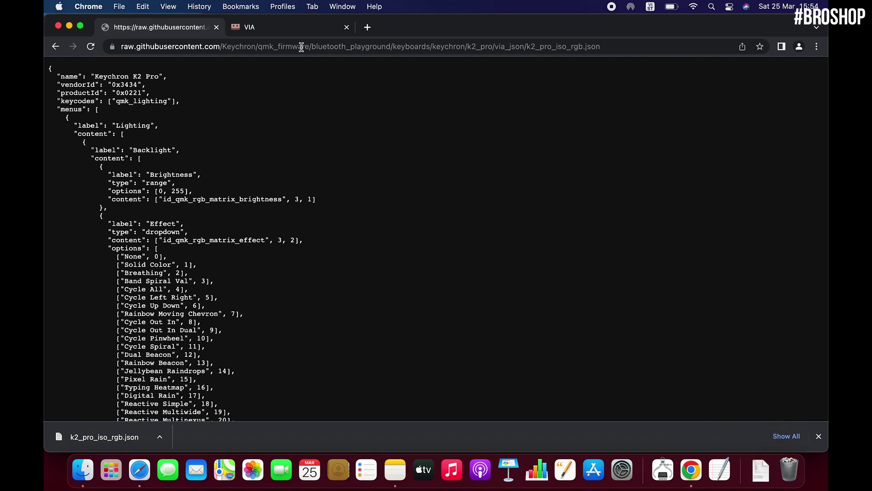
Switch to the VIA web app and enable Show Design tab in its settings.
click(299, 31)
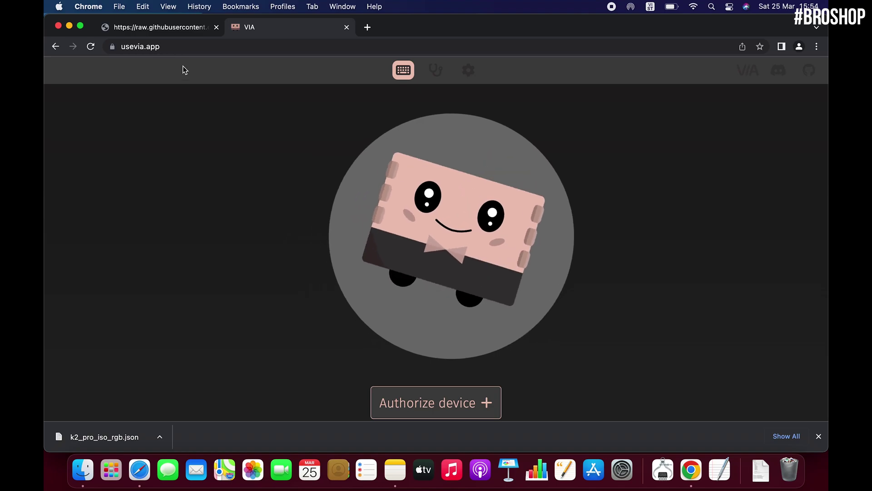
click(467, 76)
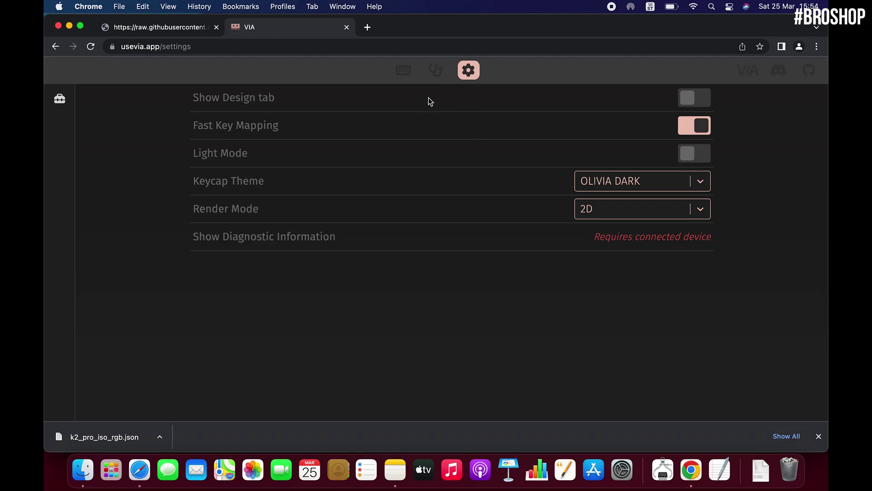
click(690, 101)
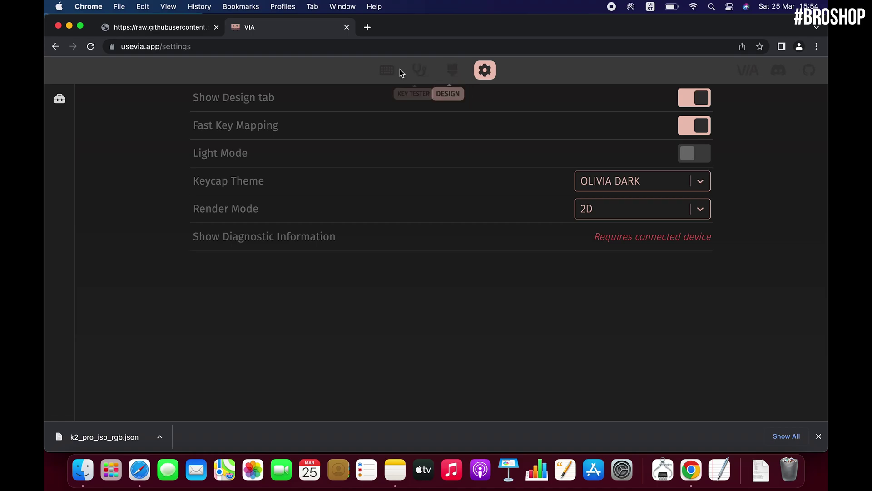
Load k2_pro_iso_rgb.json from Downloads as a draft definition in VIA's Design view.
click(453, 78)
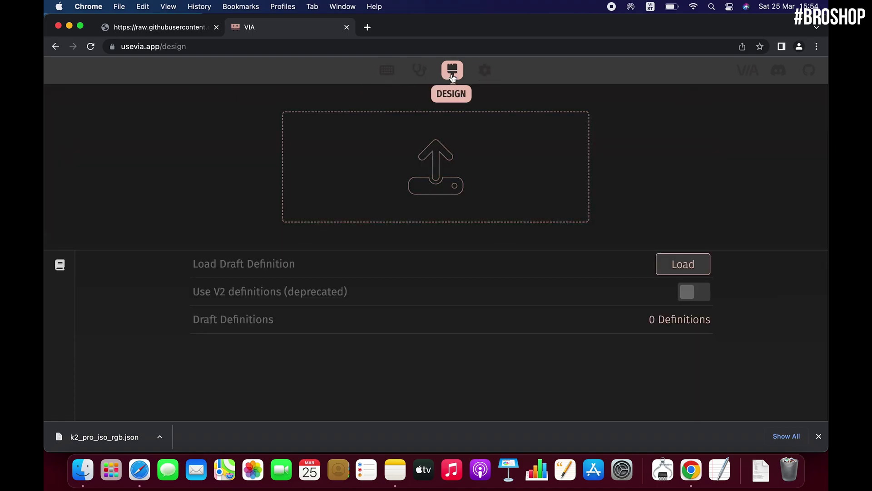
click(432, 178)
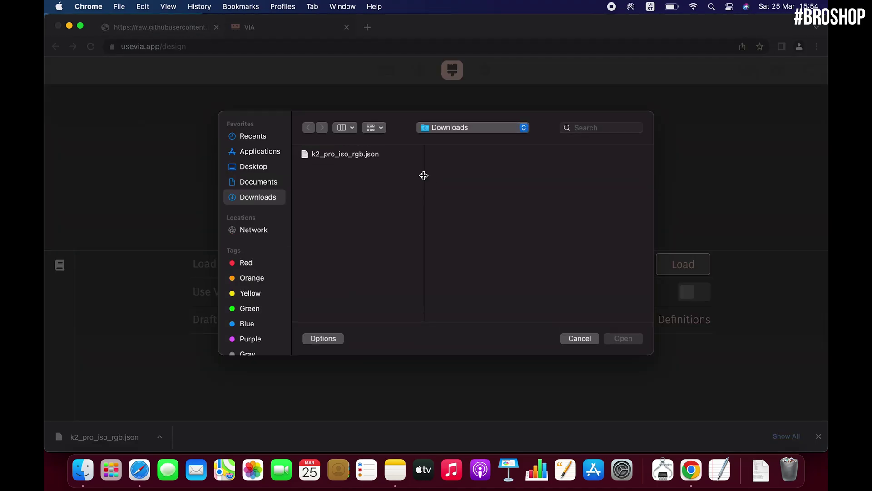
click(277, 181)
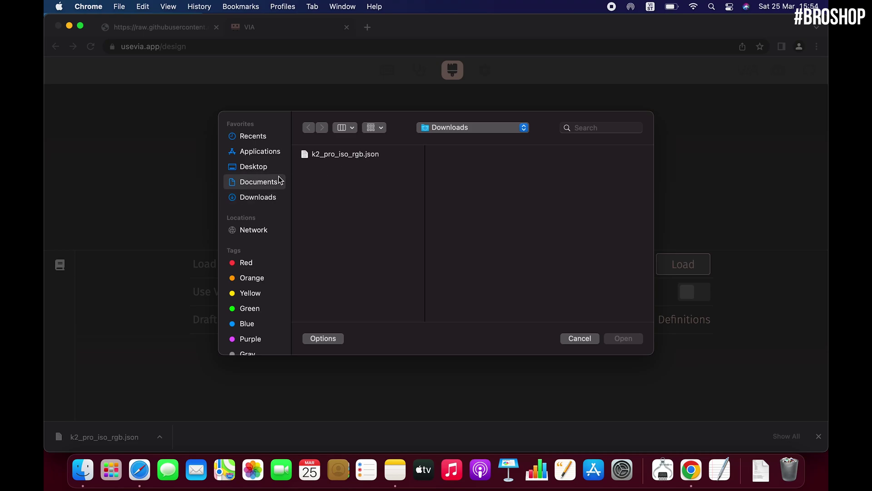
click(273, 196)
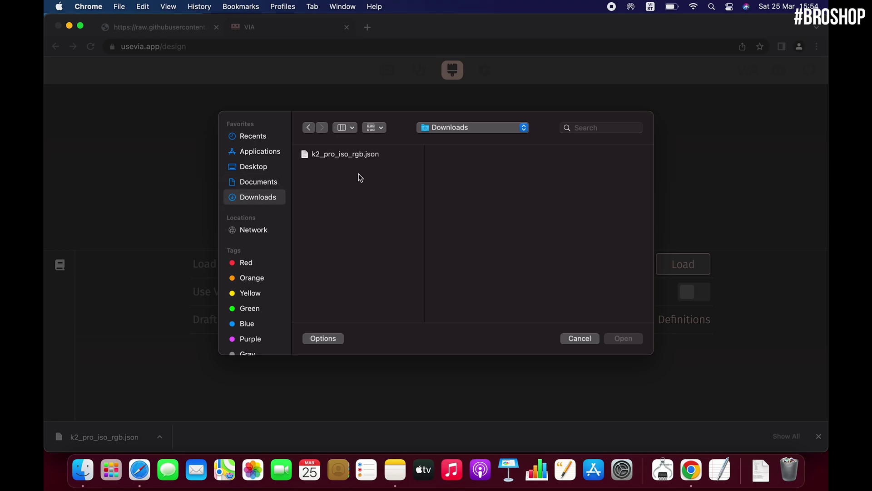
click(341, 154)
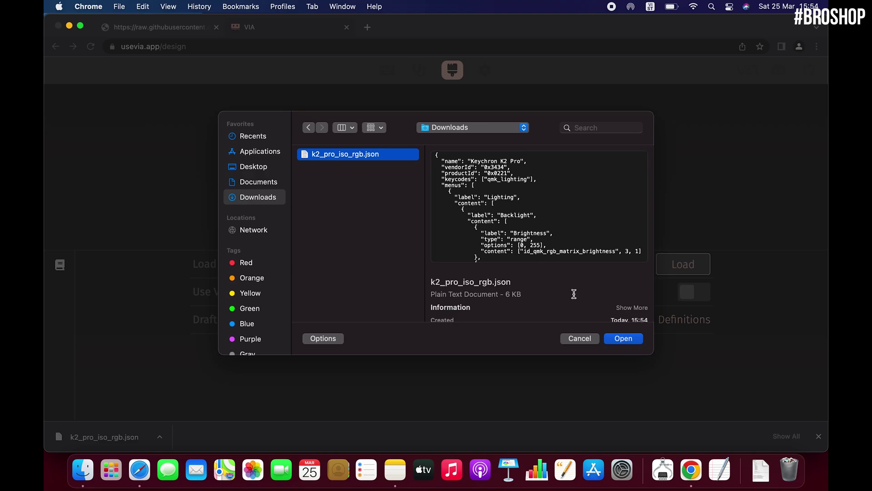
click(613, 337)
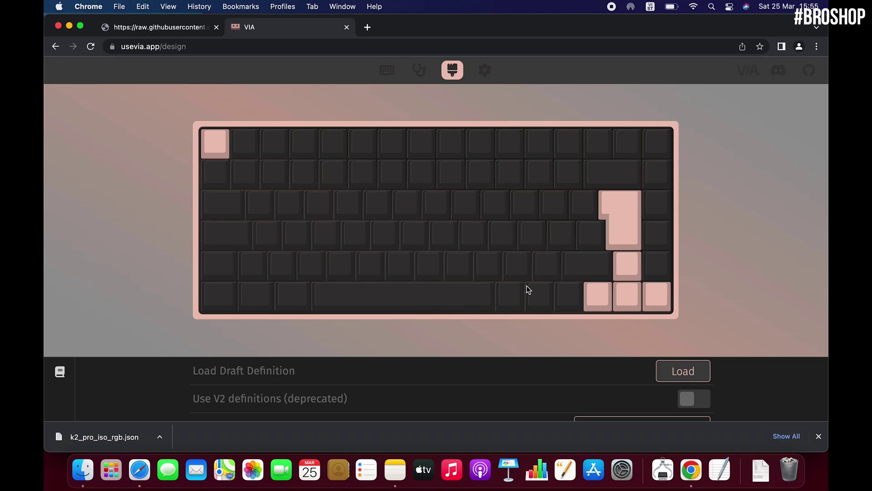
Authorize the Keychron K2 Pro in the Configure view and connect it to VIA.
click(388, 75)
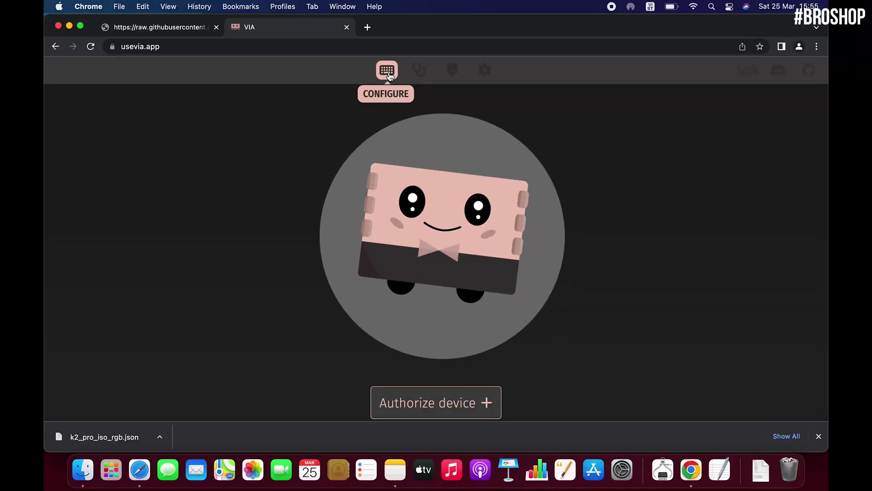
click(473, 405)
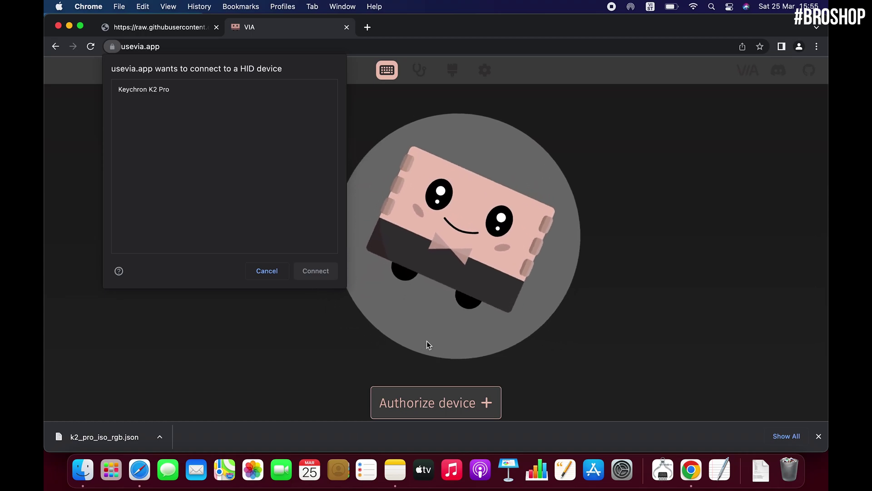
click(168, 91)
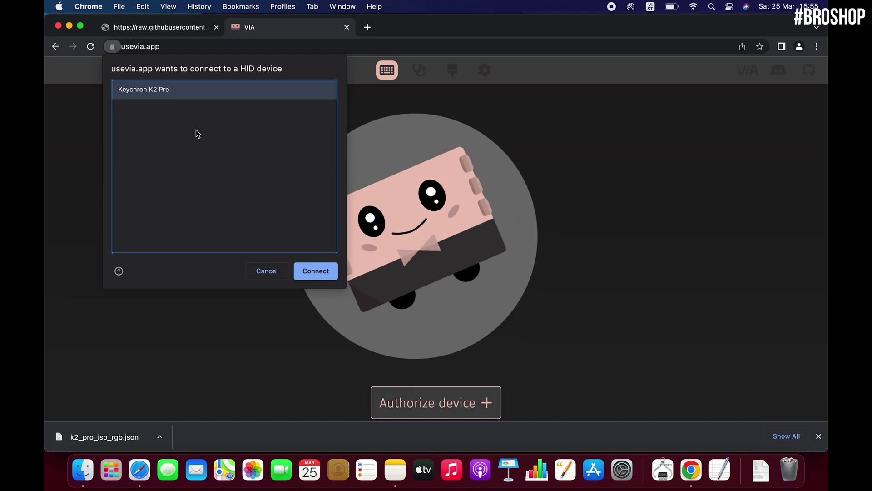
click(311, 272)
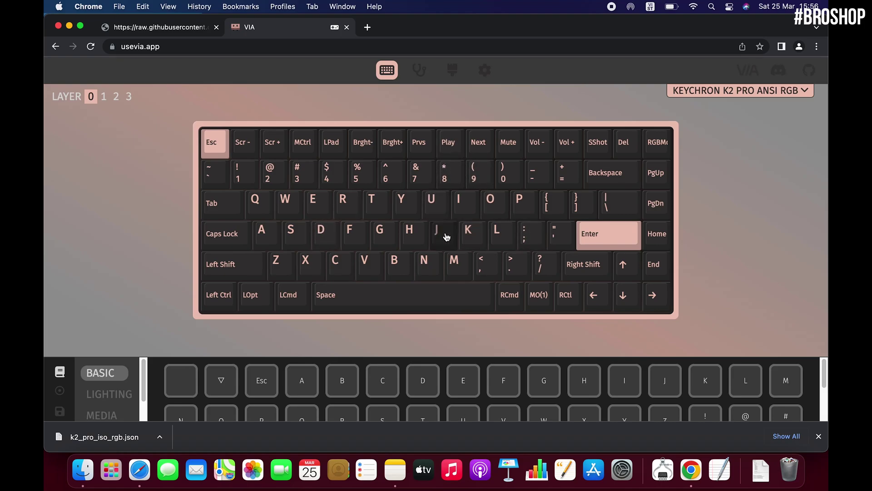
On layer 0, remap the A key to Esc and the D key to B.
click(264, 233)
click(262, 380)
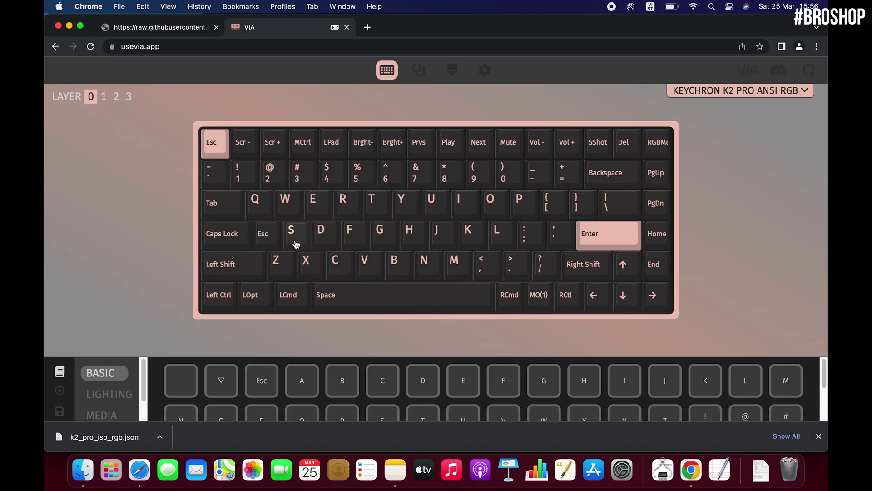
click(324, 239)
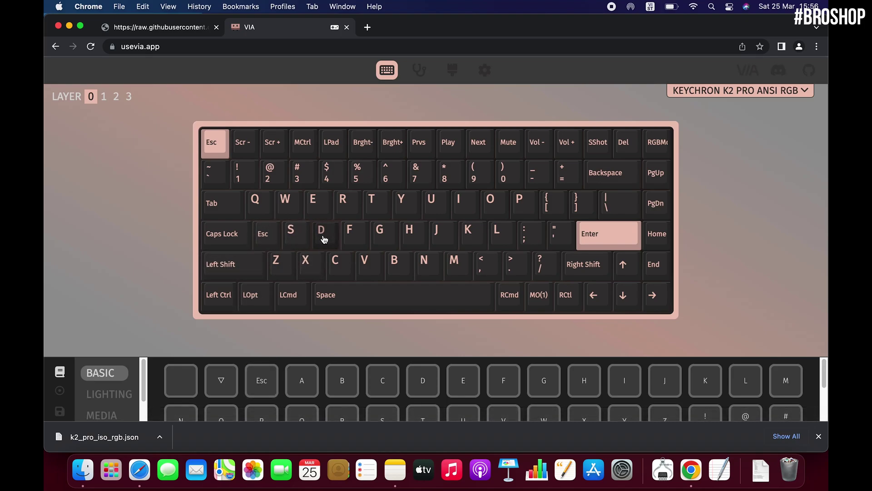
click(352, 375)
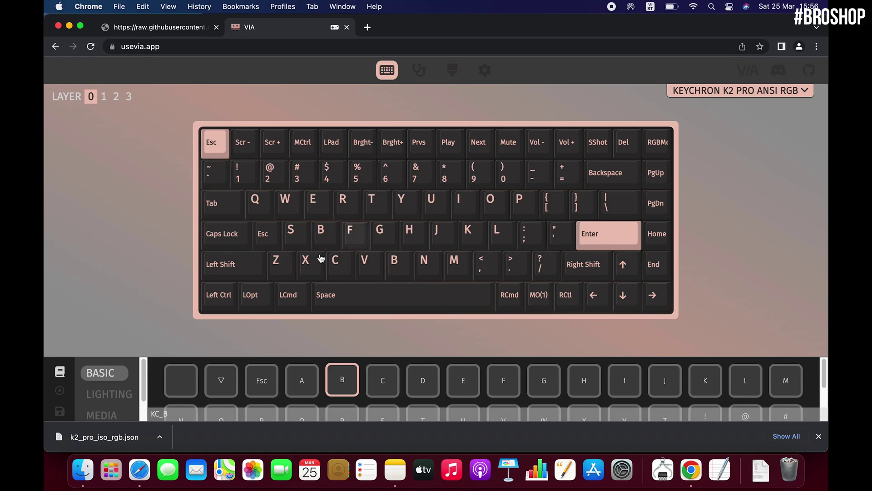
Examine the keycodes offered in the Layers, Macro and Media categories.
click(320, 47)
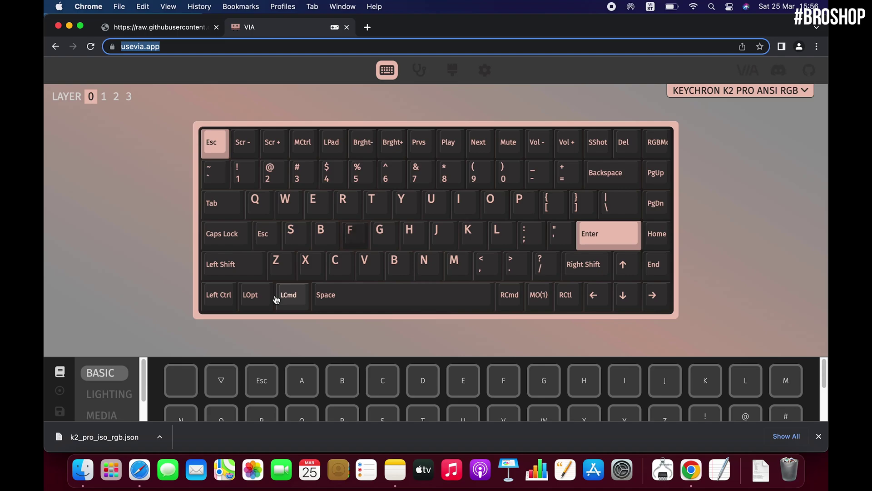
scroll(126, 401, down, 5)
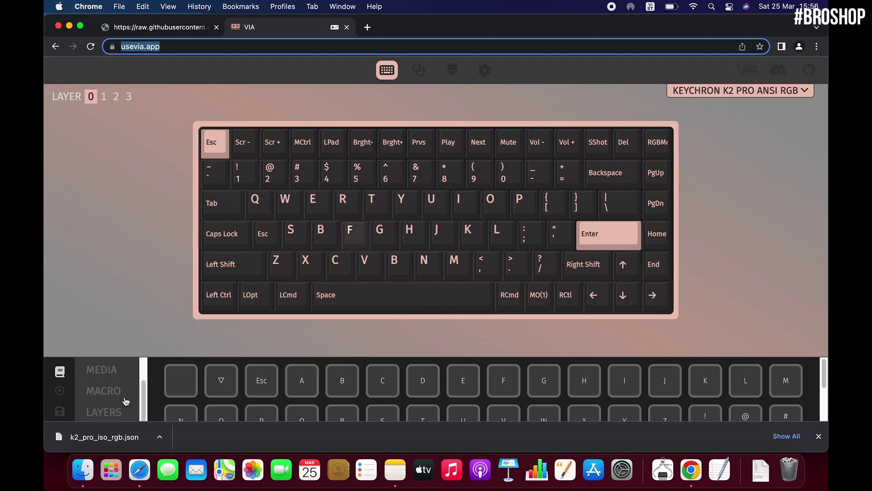
scroll(126, 401, up, 2)
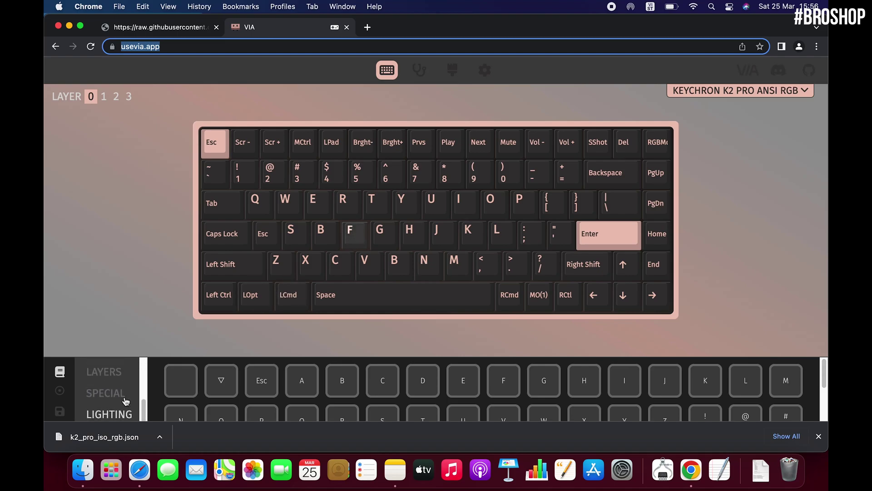
click(109, 381)
scroll(110, 383, up, 2)
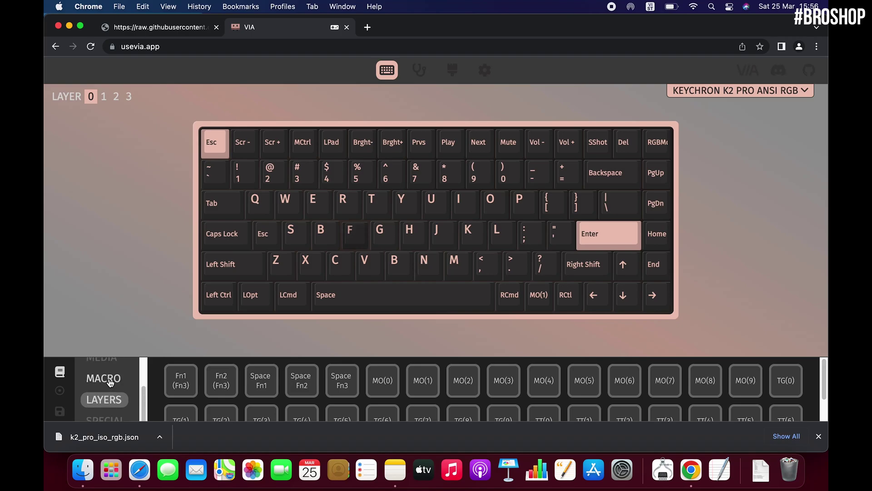
click(110, 383)
scroll(110, 383, up, 2)
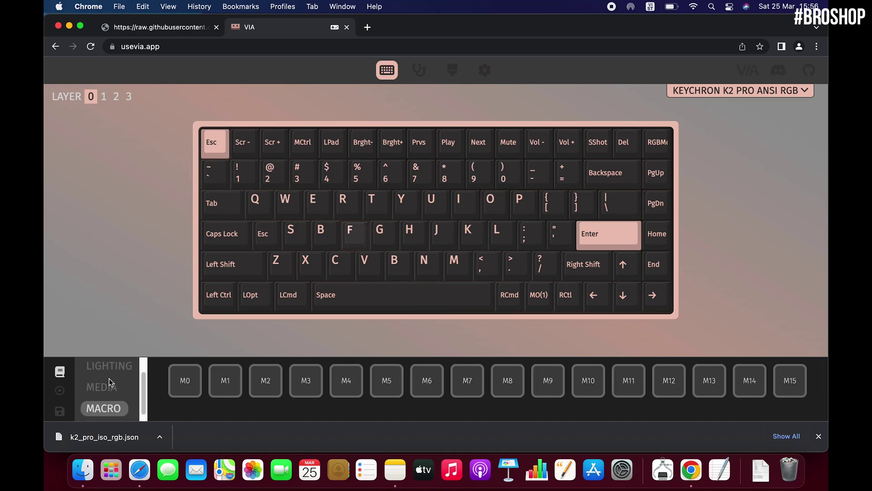
click(105, 388)
scroll(107, 382, up, 2)
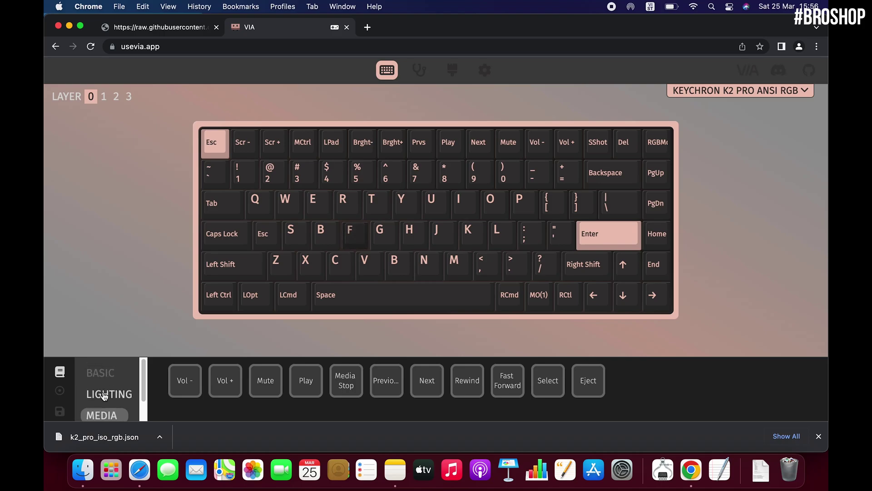
Examine the keycodes offered in the Lighting, Custom, Special, Macro, Basic and Media categories.
click(105, 395)
scroll(105, 396, down, 5)
scroll(104, 396, down, 2)
click(103, 410)
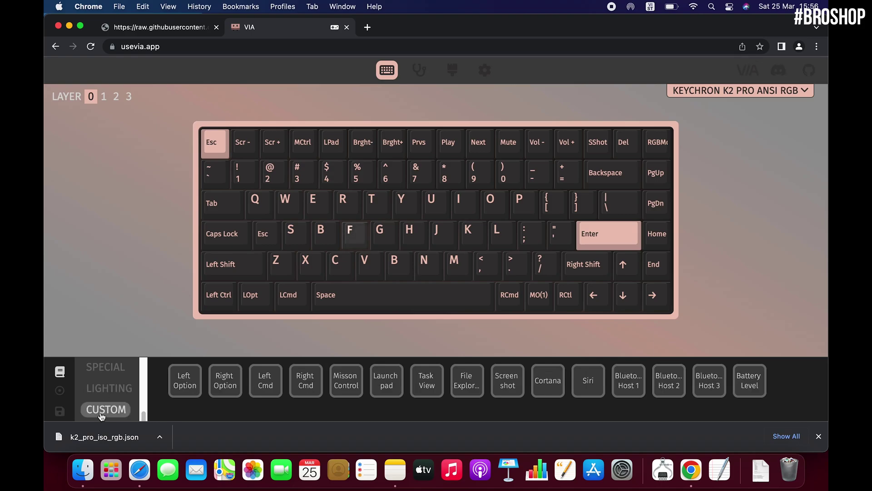
click(107, 393)
click(106, 367)
scroll(109, 370, up, 2)
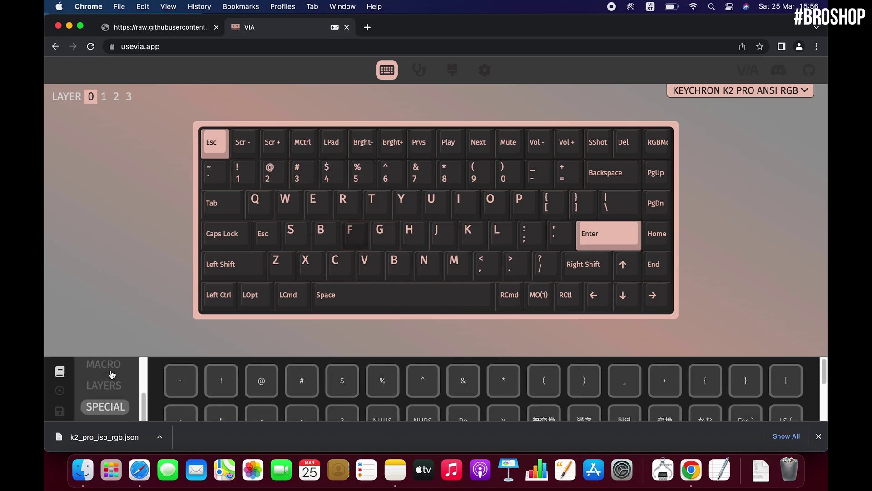
click(112, 372)
scroll(111, 376, up, 2)
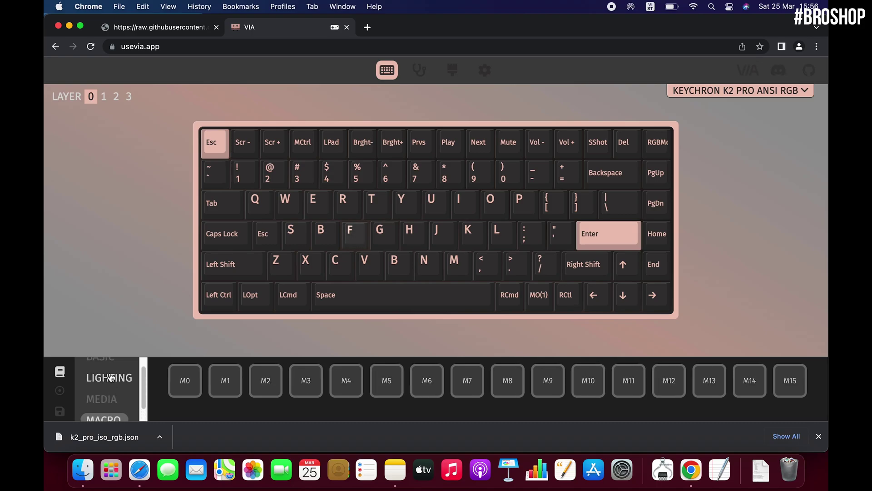
click(109, 379)
scroll(109, 381, up, 1)
click(104, 374)
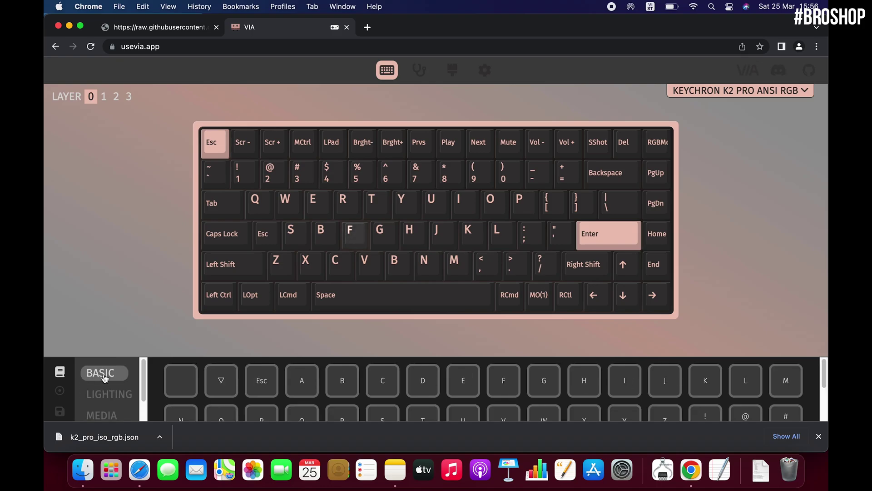
click(102, 412)
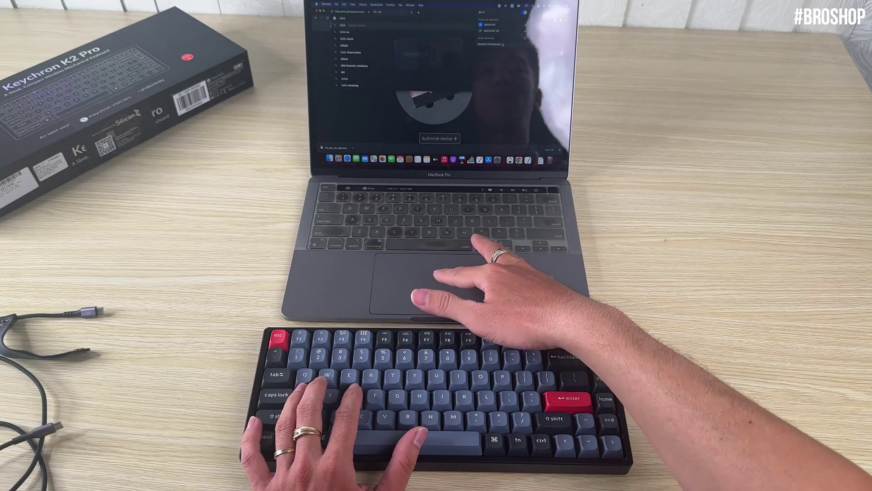
Open the Mac's network preferences and start setting up a Bluetooth device to reach the Keychron K2 Pro entry.
click(503, 44)
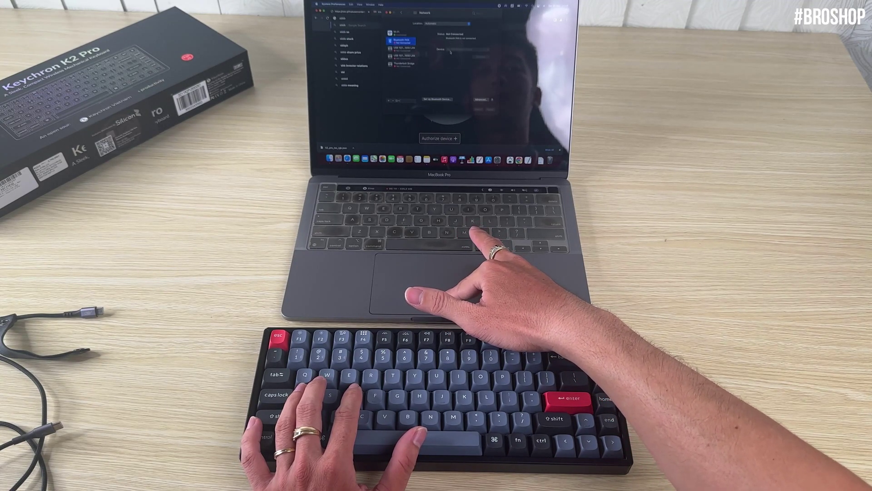
click(433, 100)
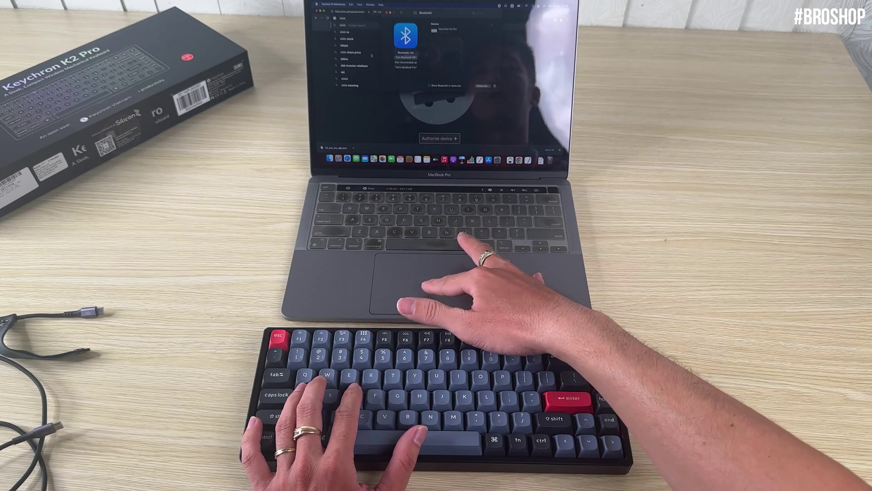
Test the keyboard's remapped keys by entering "b" in the browser's address bar.
text(b)
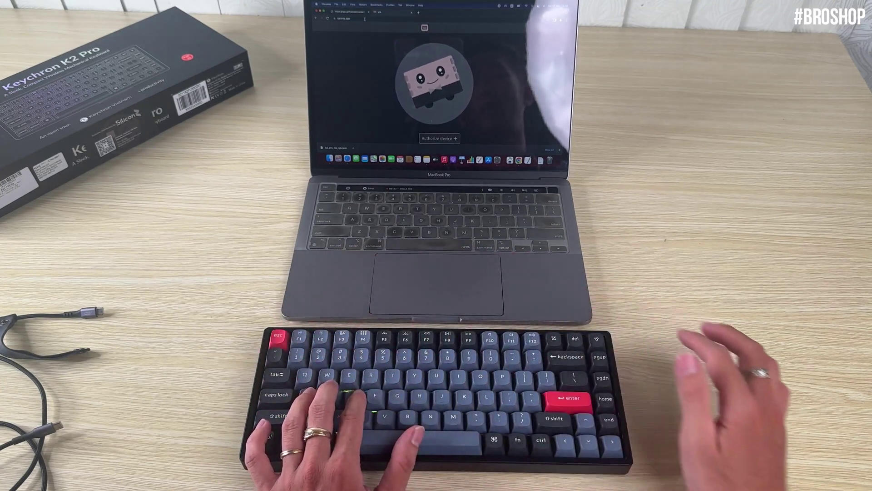
click(365, 19)
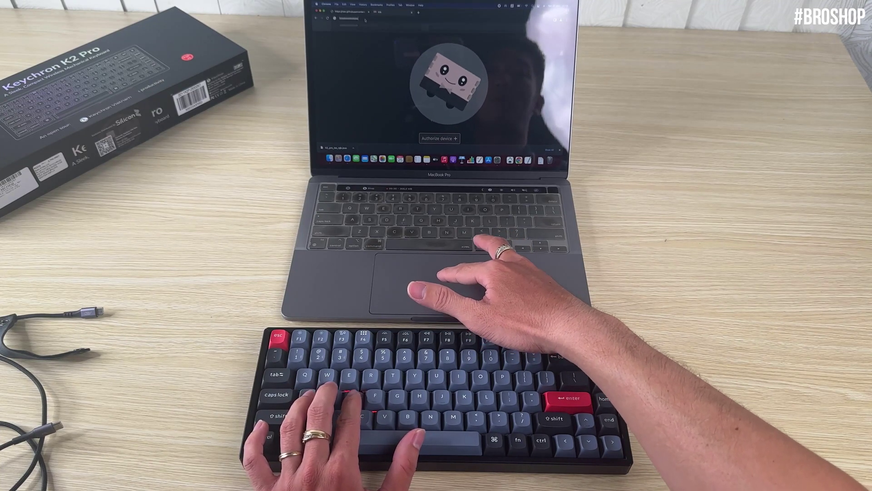
click(358, 85)
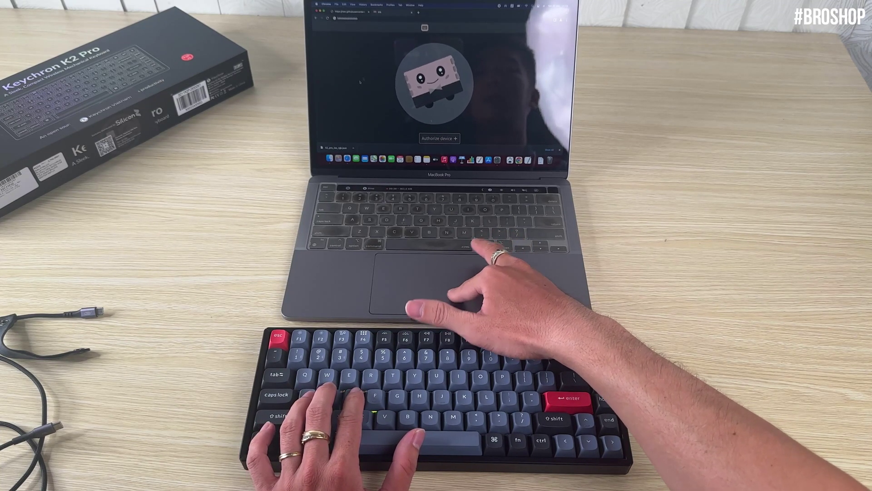